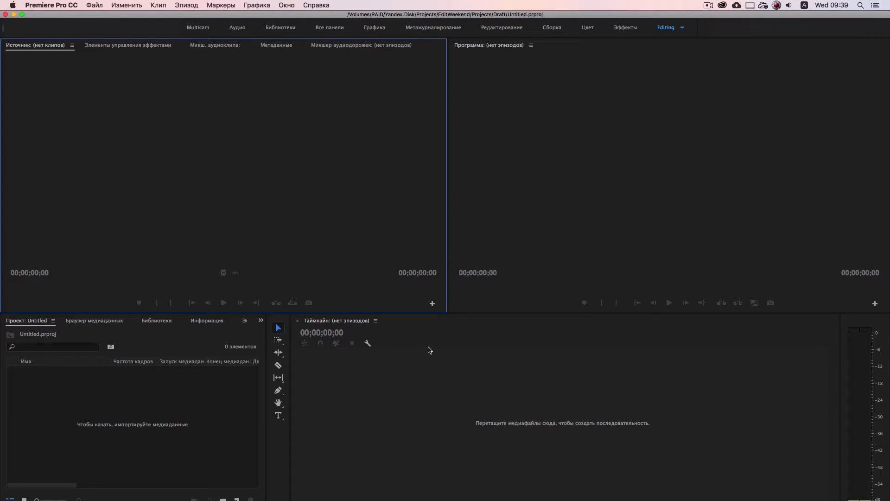
Step: Look through the Russian menus, then show the Effects panel with the Видеоэффекты folder expanded
click(247, 5)
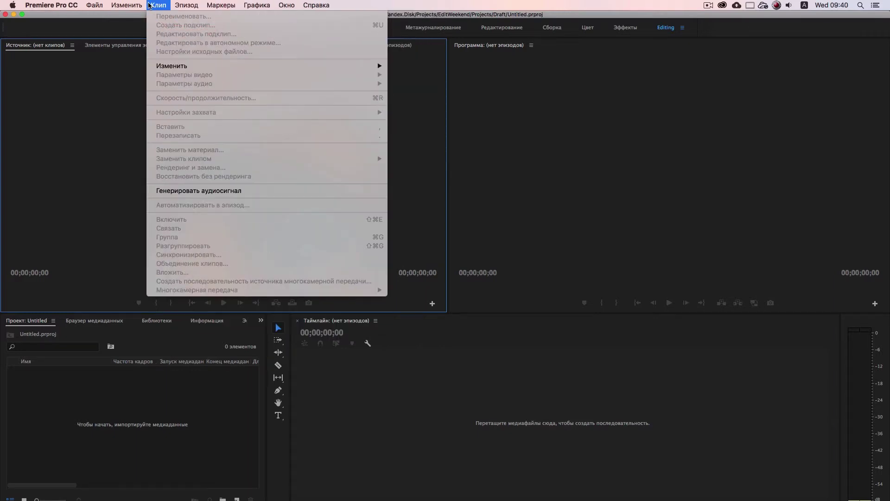
key(shift+7)
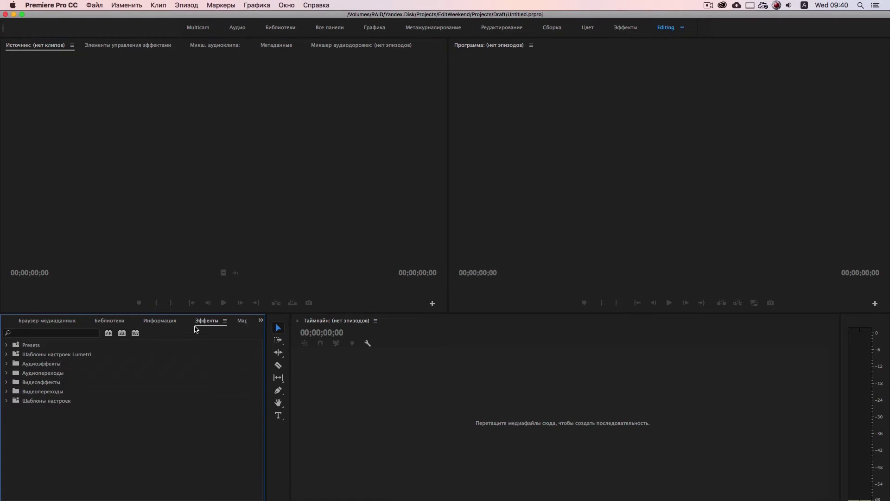
click(6, 383)
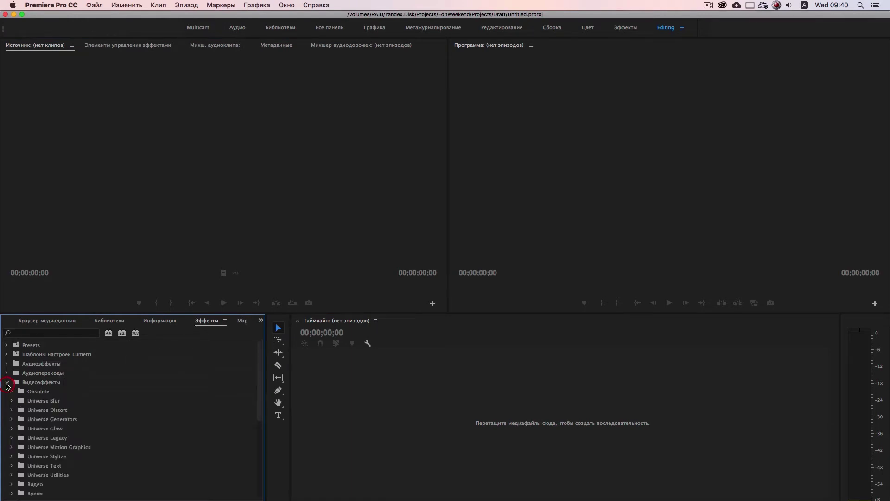
scroll(10, 418, down, 5)
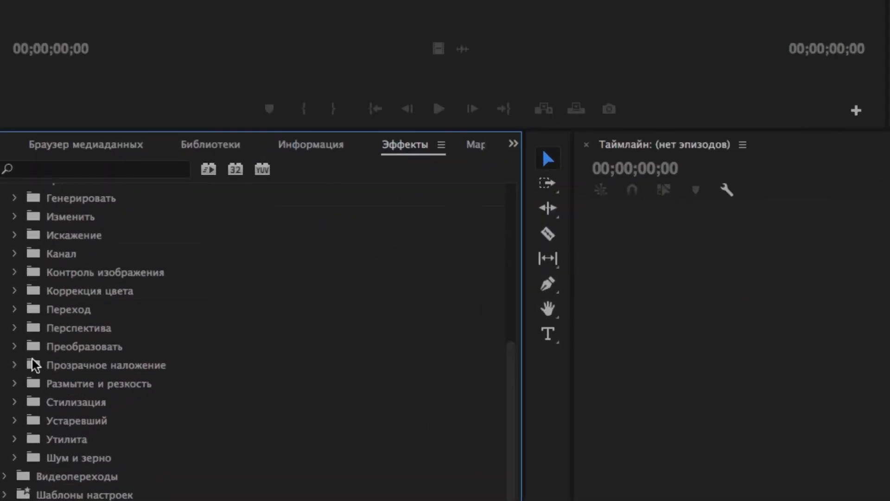
Step: Expand the Прозрачное наложение keying folder, browse its effects, then collapse it again
click(14, 365)
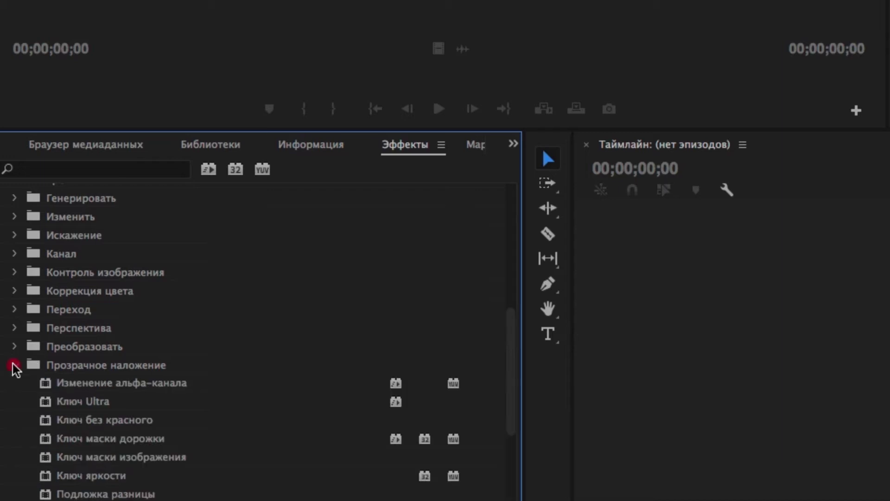
scroll(76, 255, down, 3)
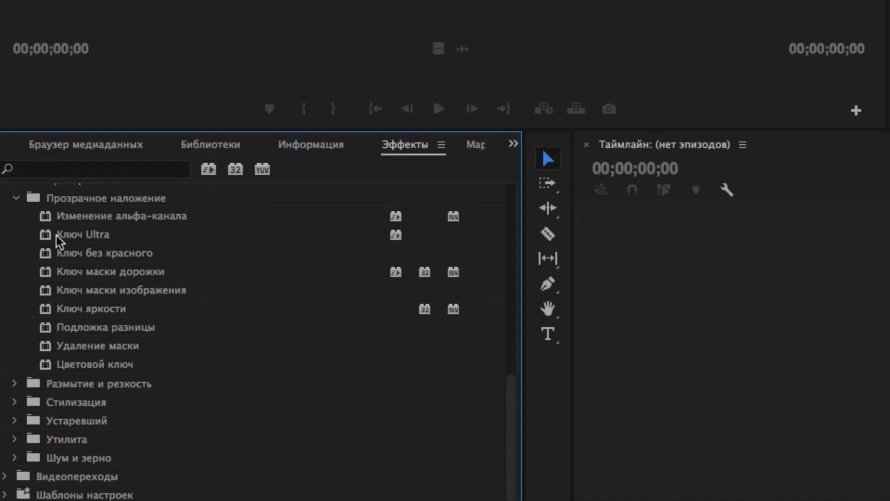
scroll(10, 253, up, 2)
click(14, 273)
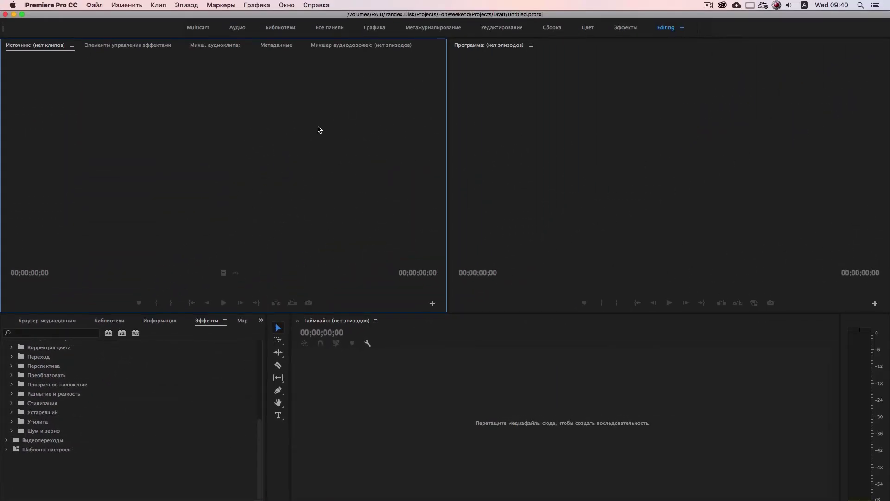
click(722, 5)
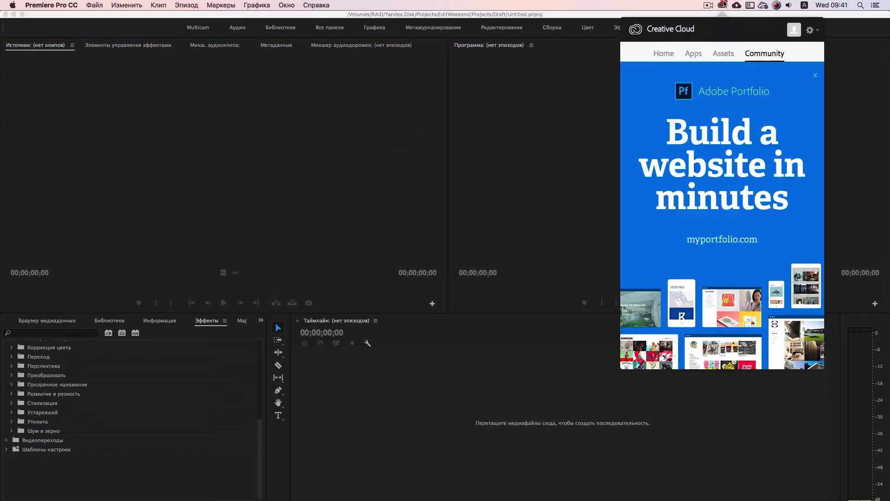
click(816, 31)
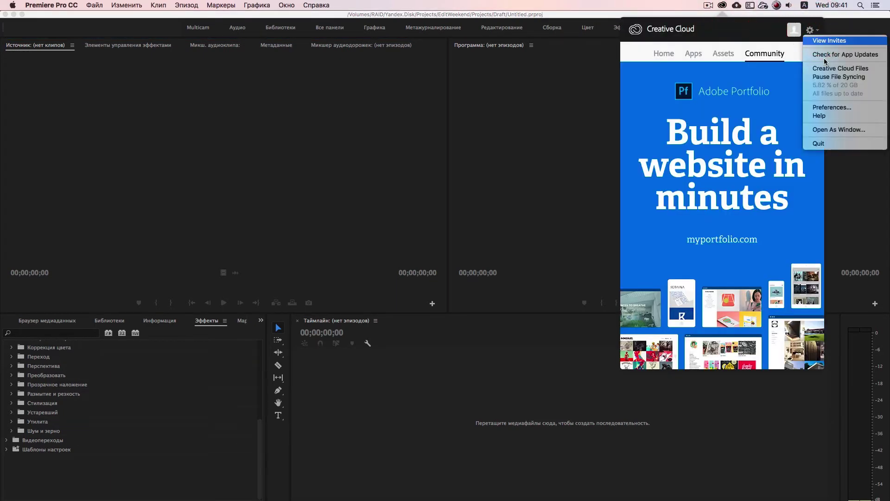
click(832, 110)
click(696, 53)
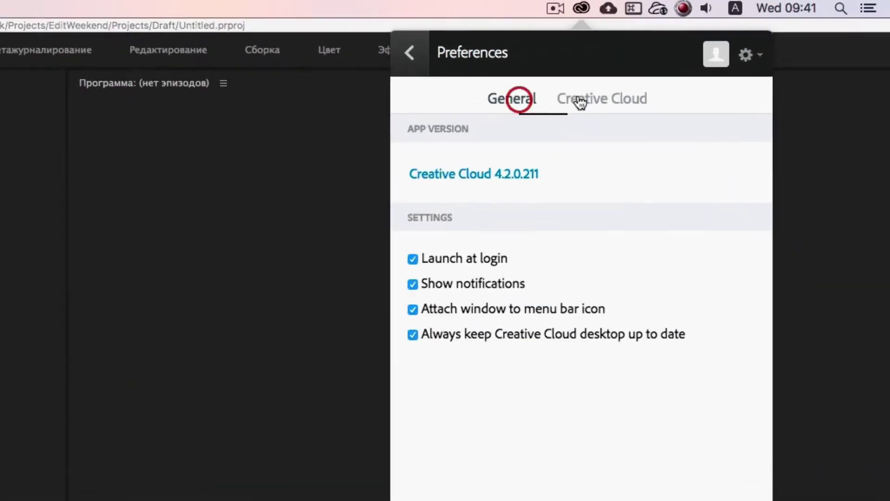
click(733, 54)
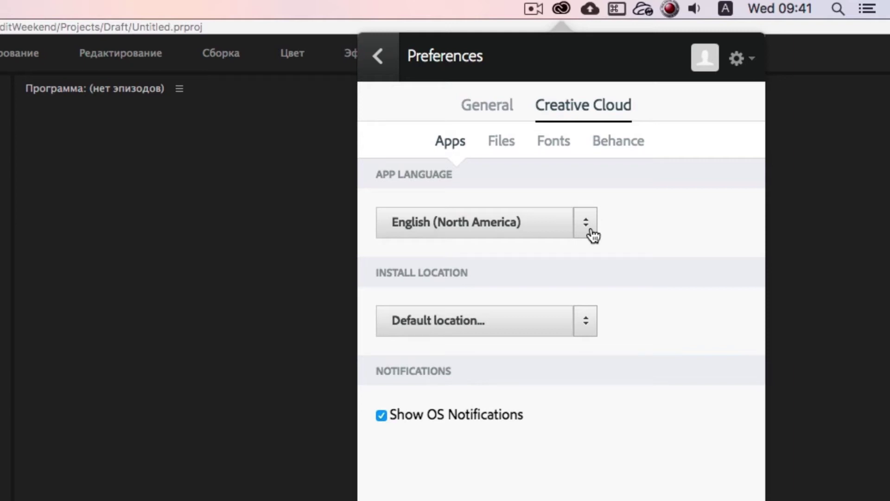
click(591, 229)
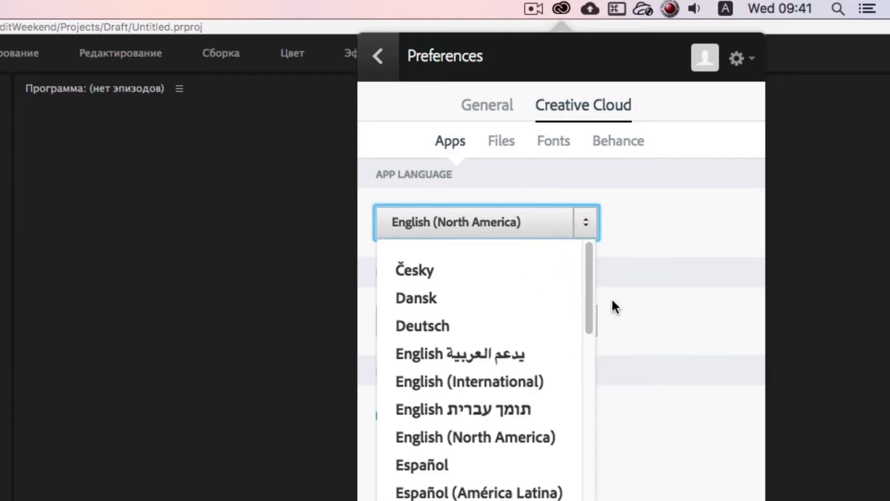
click(676, 223)
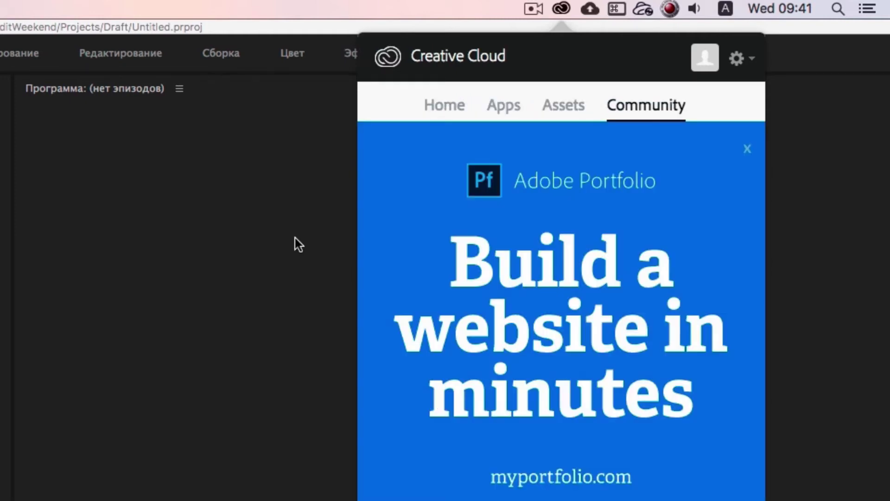
click(295, 238)
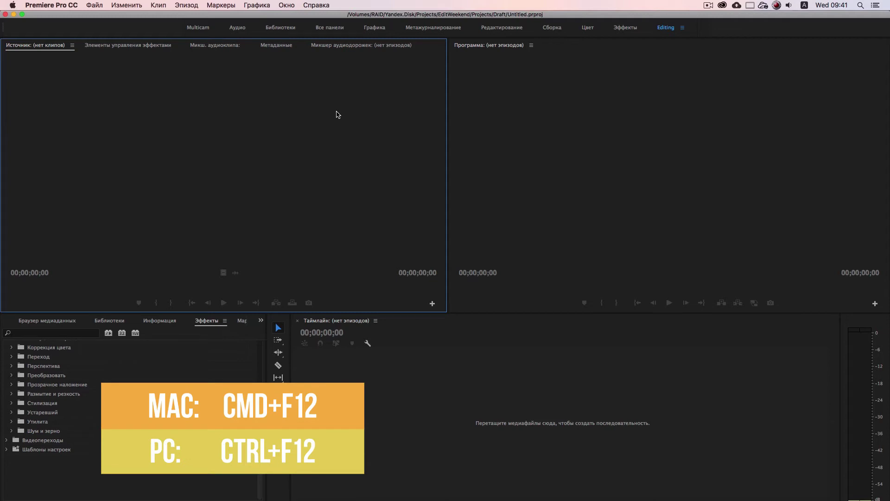
key(super+F12)
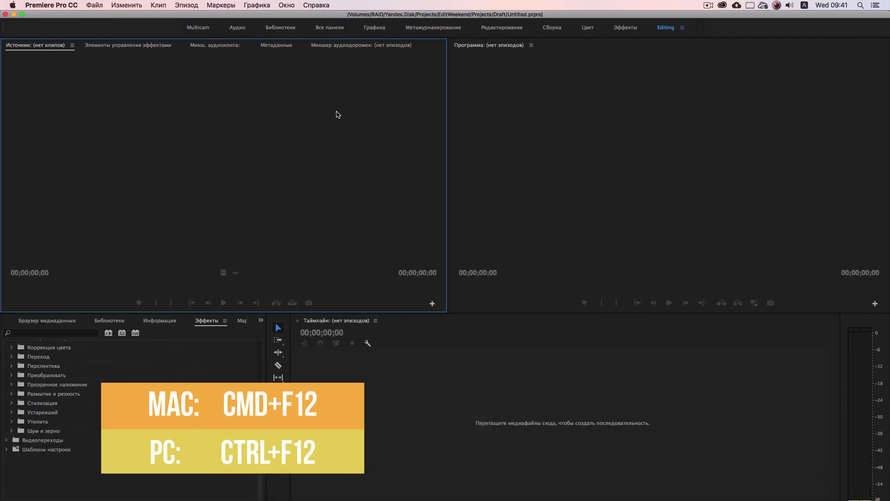
key(F12)
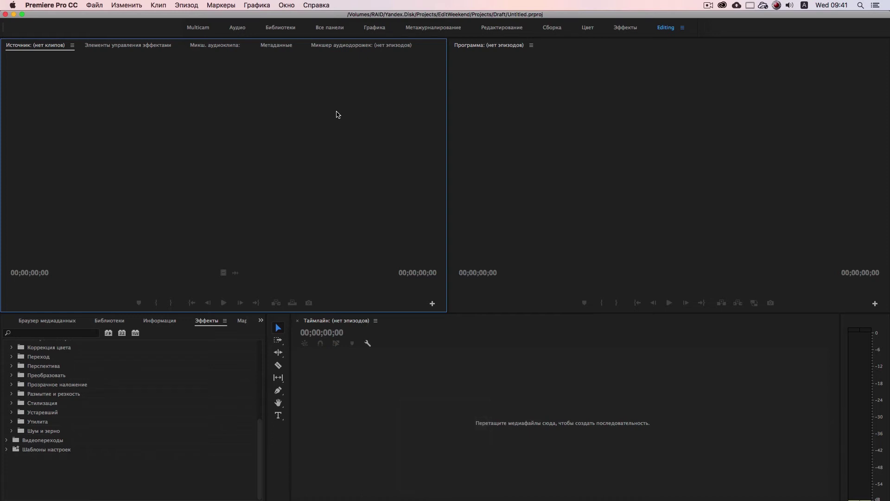
Step: Open the Console and switch it to Debug Database View to locate ApplicationLanguage (ru_RU)
key(ctrl+F12)
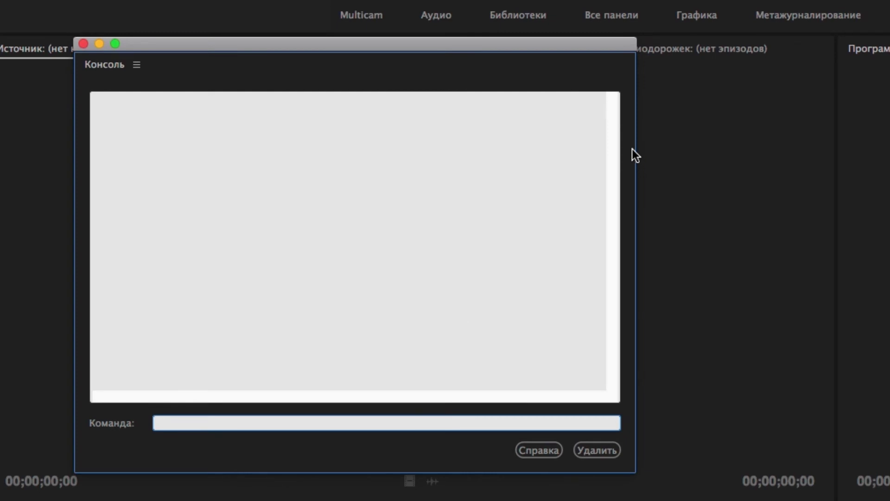
click(138, 67)
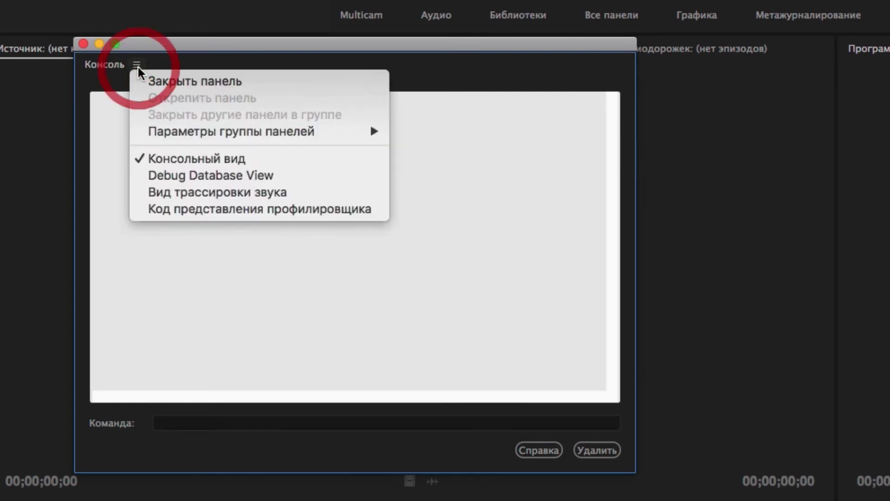
click(190, 175)
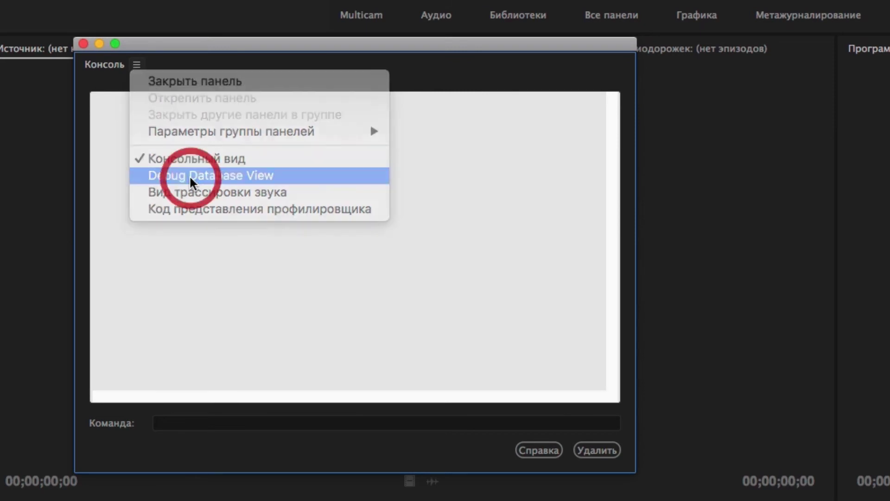
drag(629, 105, 630, 107)
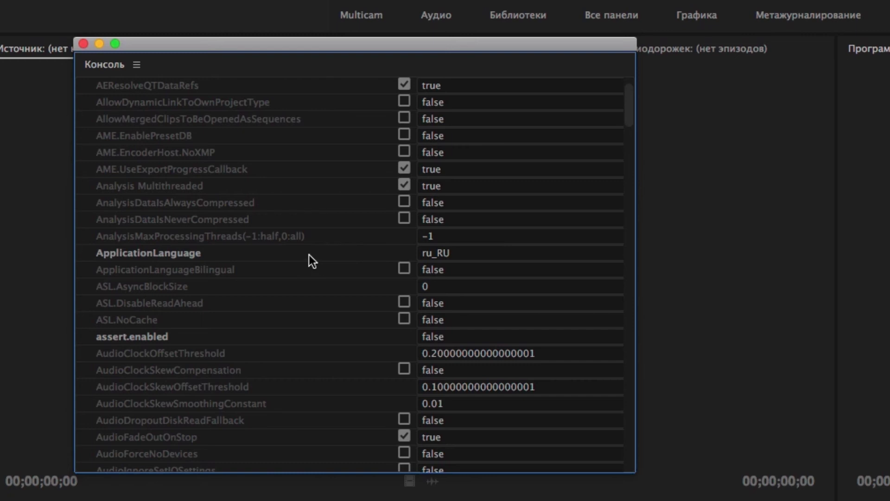
Step: Replace the ApplicationLanguage value ru_RU with en_EN
click(466, 252)
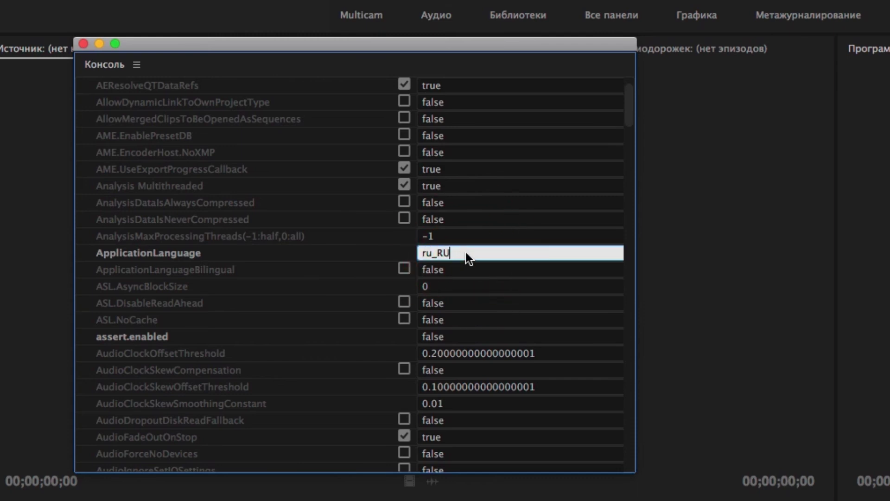
key(BackSpace)
key(BackSpace)
key(BackSpace)
key(BackSpace)
text(en_EN)
Step: Close the Console, quit Premiere Pro, and reopen the recent Untitled project after relaunching
click(84, 43)
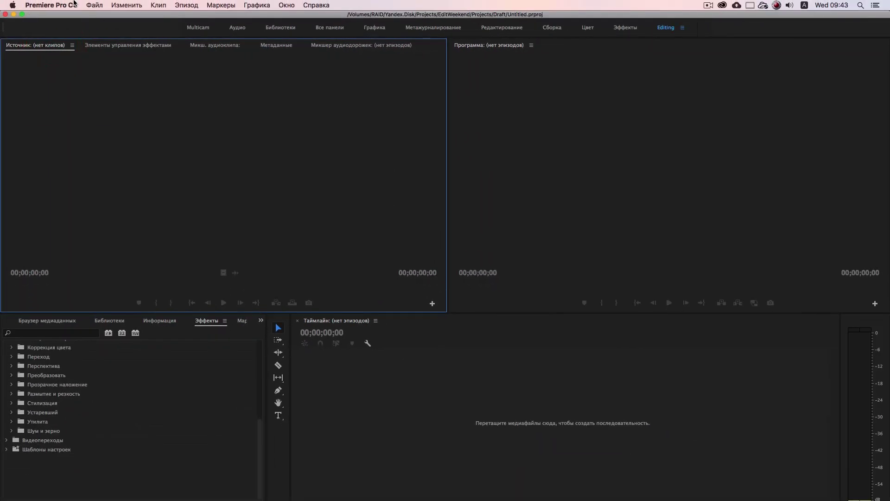
click(51, 5)
click(70, 113)
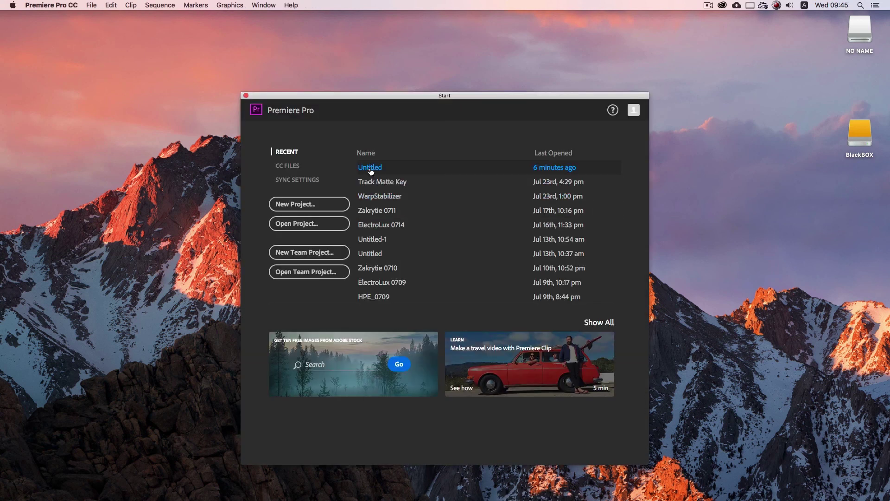
click(371, 171)
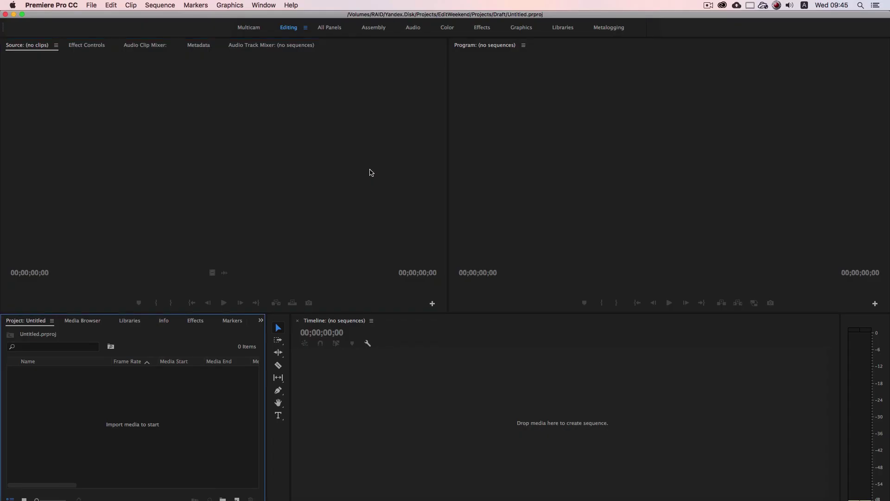
Step: Check the English menus, then show the Effects panel and expand and collapse Audio Effects
click(263, 5)
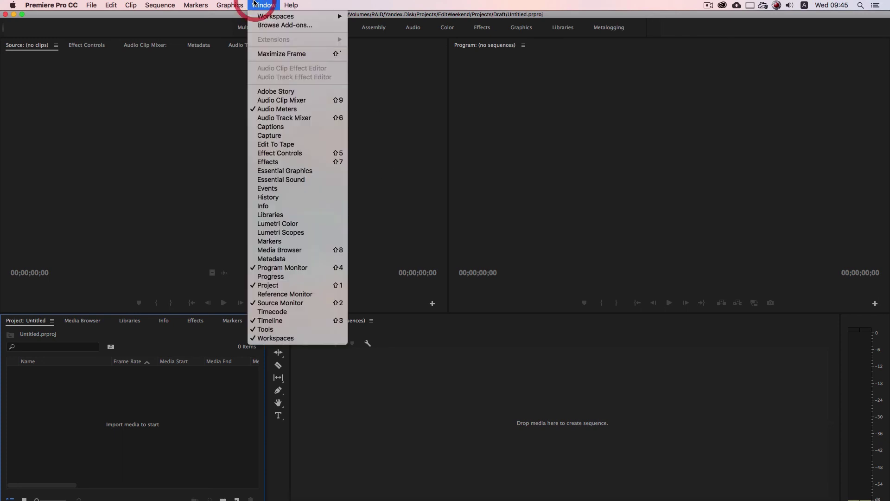
mouse_move(215, 5)
click(132, 263)
click(194, 321)
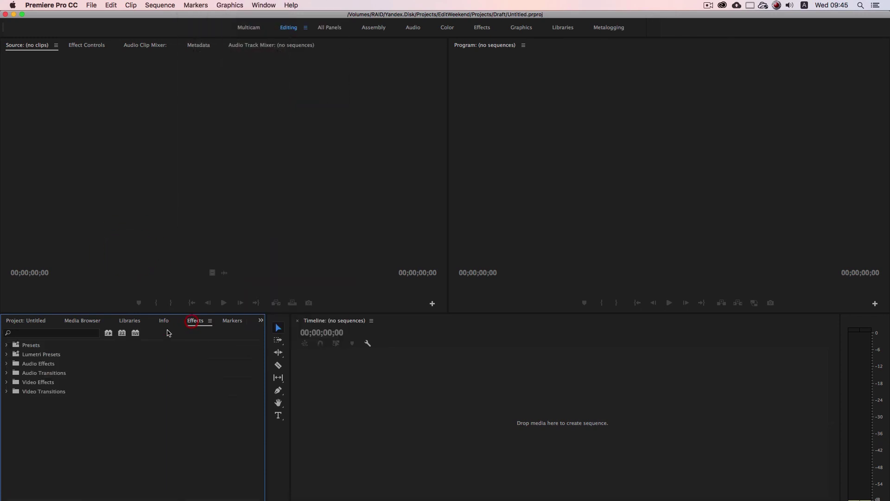
click(6, 364)
click(6, 364)
click(283, 137)
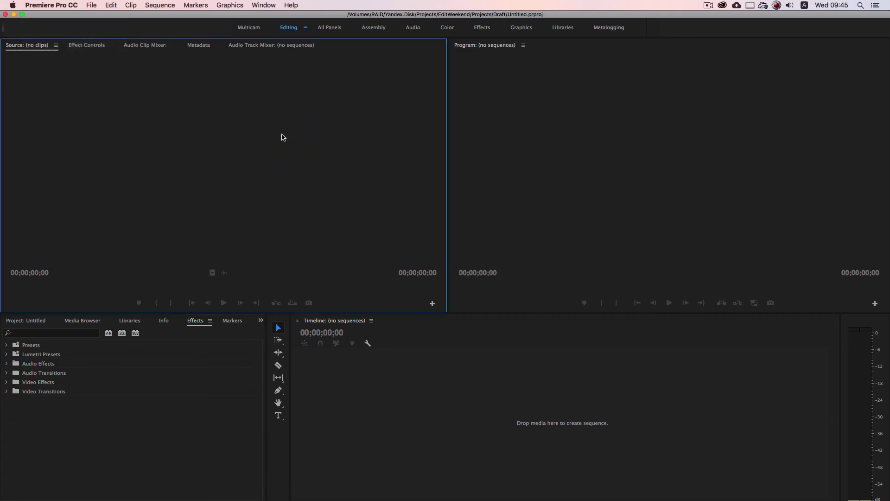